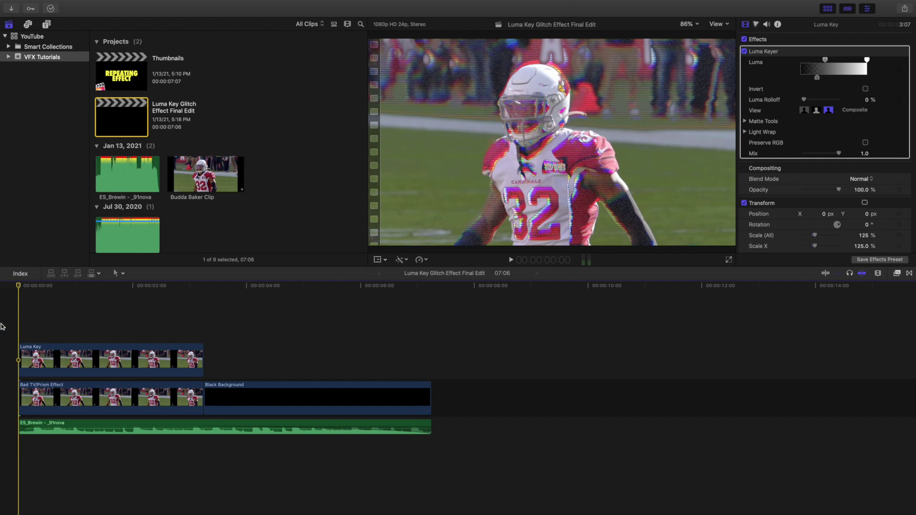
- Play the edit from the start twice to preview the glitch effect
{"action": "key", "text": "space"}
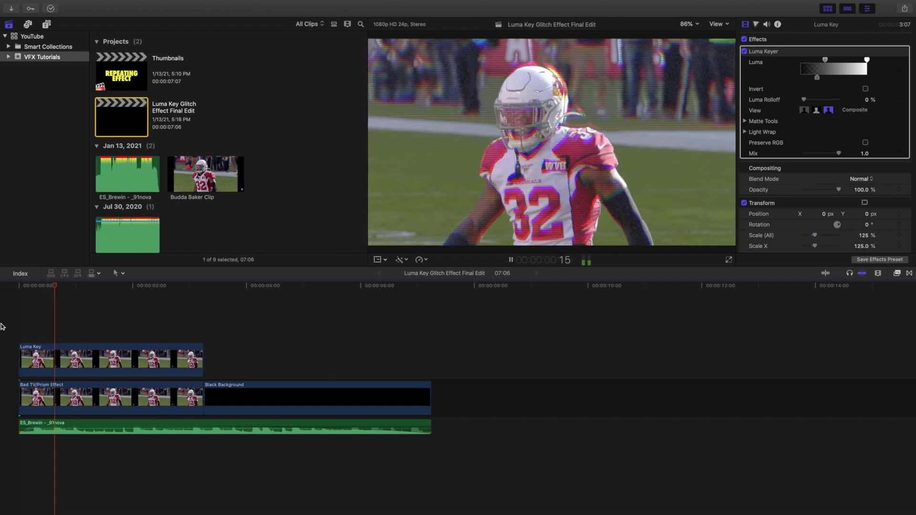
{"action": "key", "text": "space"}
{"action": "key", "text": "Home"}
{"action": "key", "text": "space"}
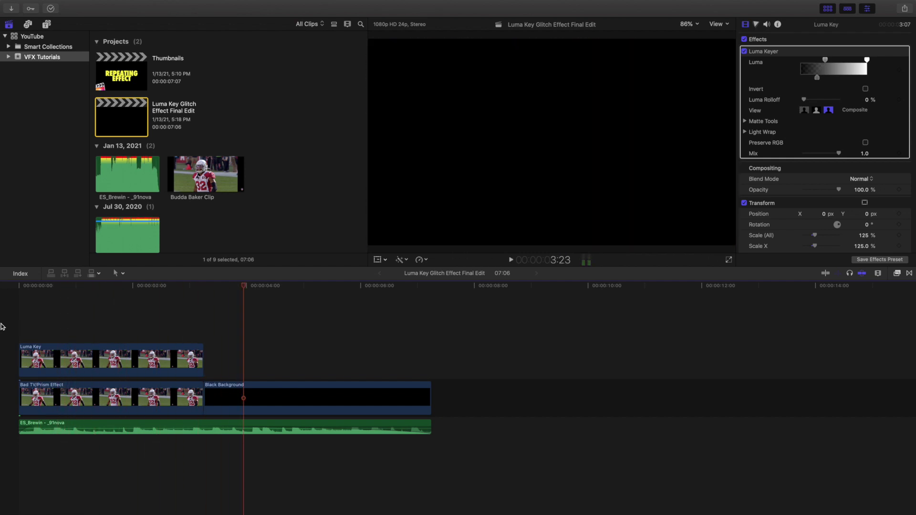
{"action": "key", "text": "space"}
{"action": "key", "text": "Home"}
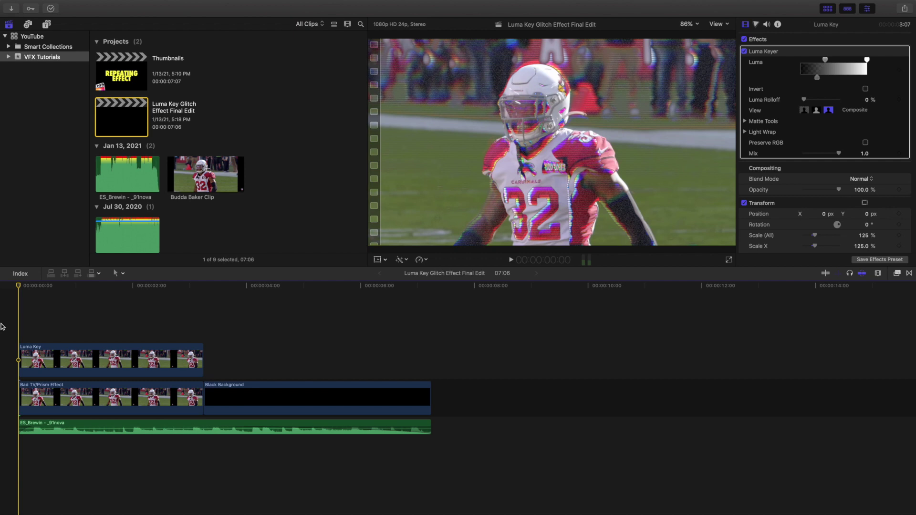
- Check the Bad TV/Prism and Luma Key clips in the Inspector, then park the playhead at 7:06
{"action": "left_click", "coordinate": [72, 394]}
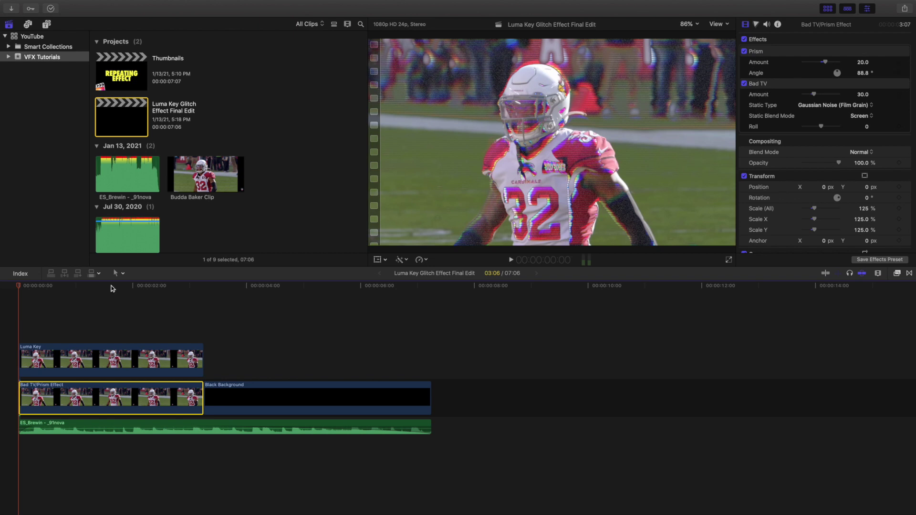
{"action": "left_click", "coordinate": [71, 354]}
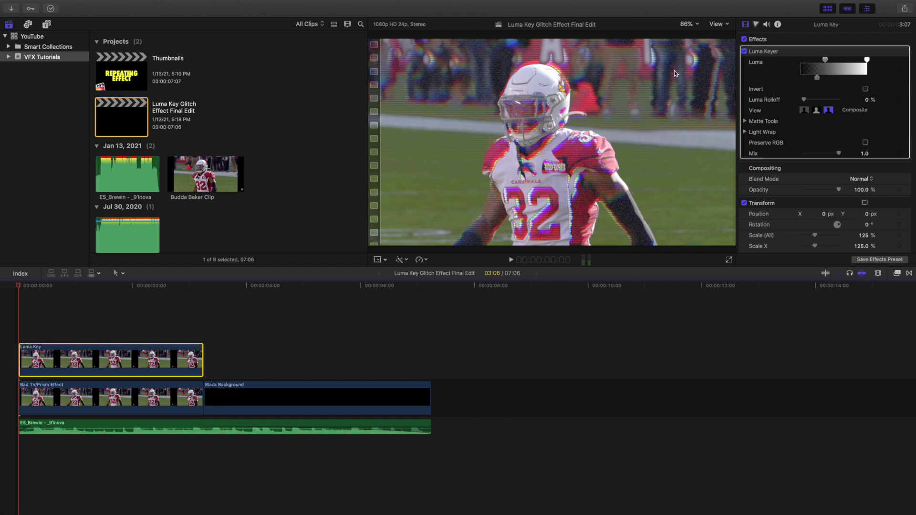
{"action": "left_click", "coordinate": [103, 402]}
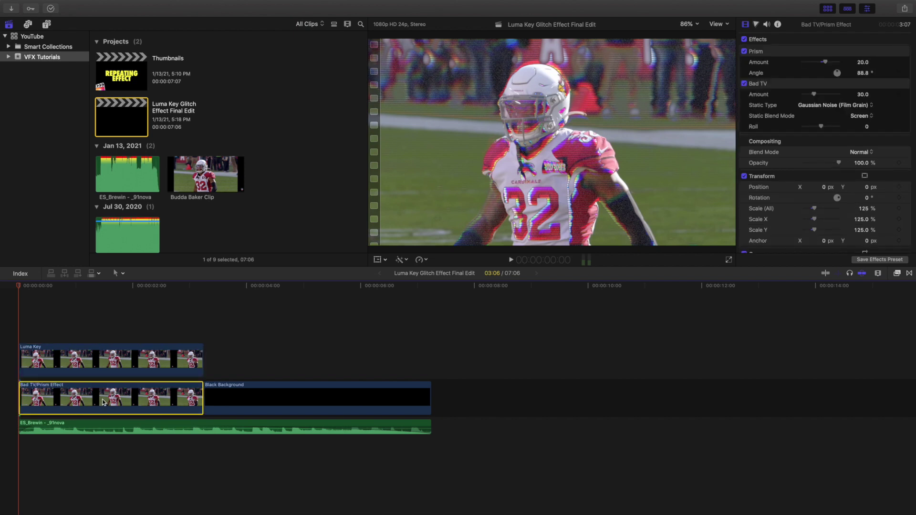
{"action": "left_click", "coordinate": [433, 329]}
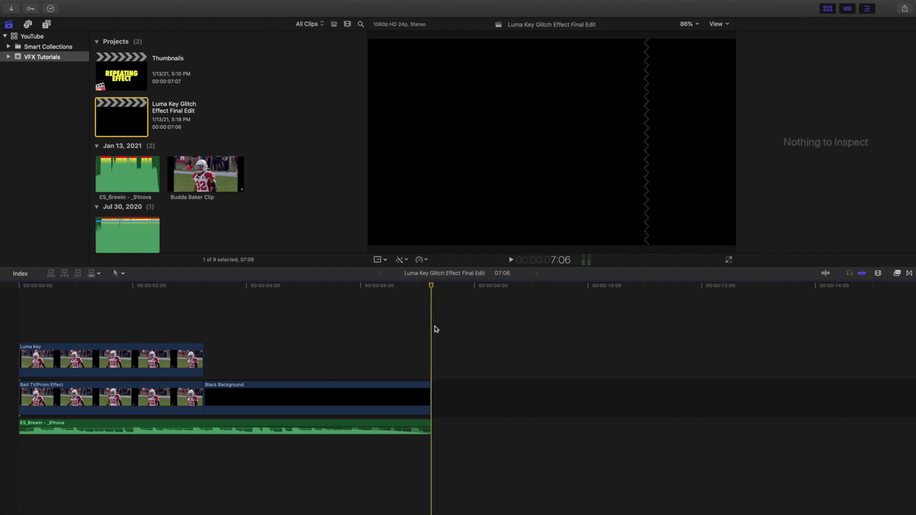
- Paste the copied clip at 7:06 and delete its Prism and Bad TV effects in the Inspector
{"action": "key", "text": "super+v"}
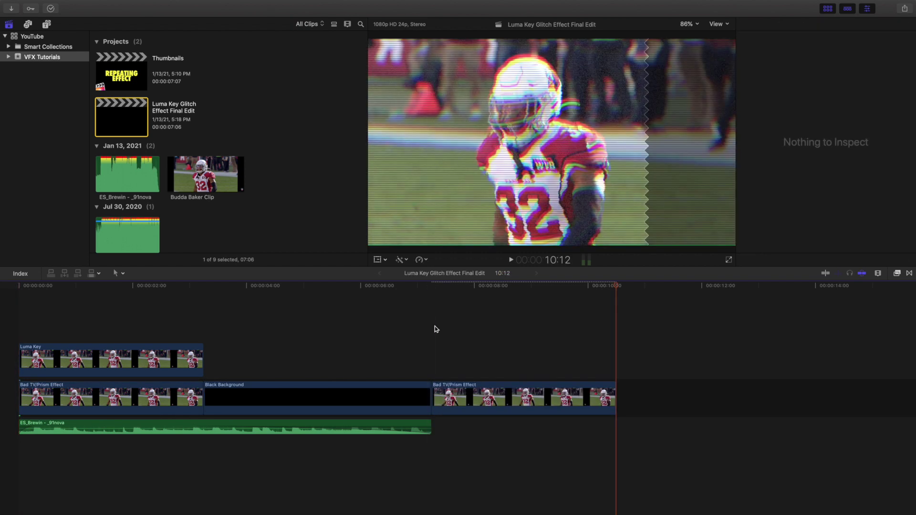
{"action": "key", "text": "super+4"}
{"action": "left_click", "coordinate": [477, 396]}
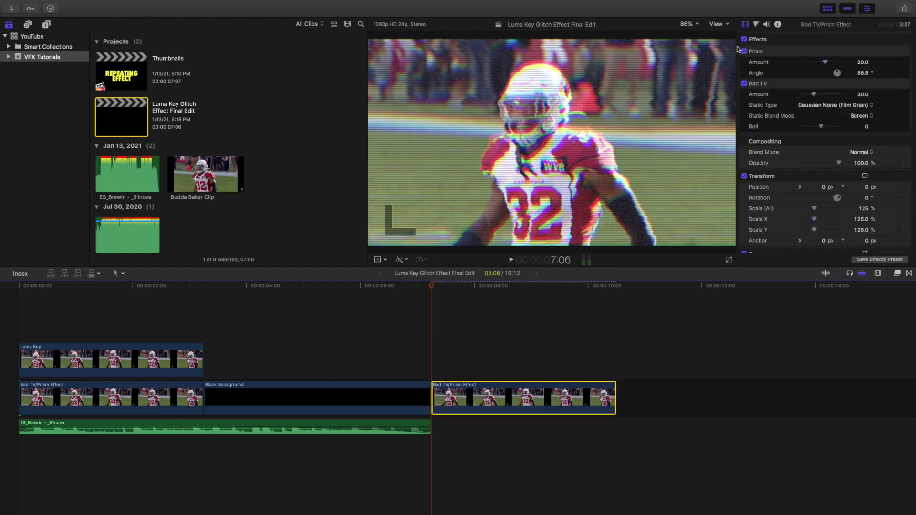
{"action": "left_click", "coordinate": [778, 51]}
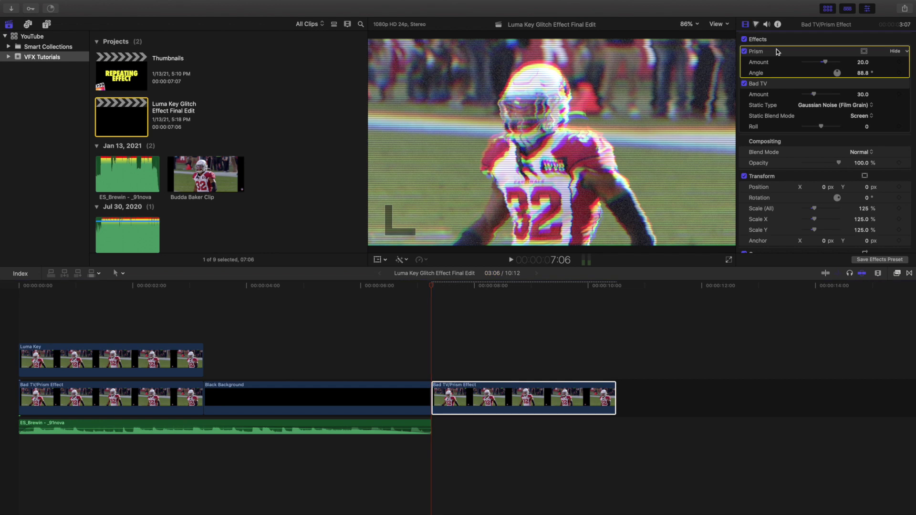
{"action": "left_click", "coordinate": [783, 86]}
{"action": "key", "text": "Delete"}
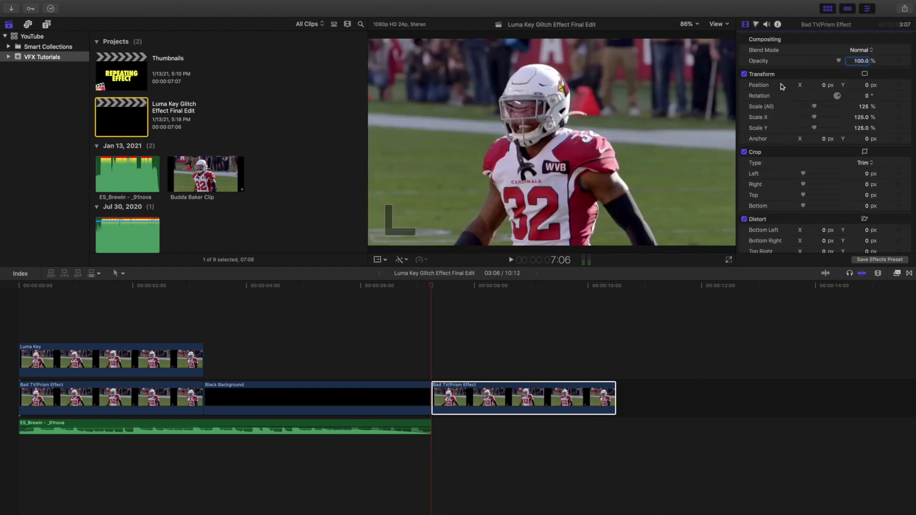
{"action": "left_click", "coordinate": [450, 389]}
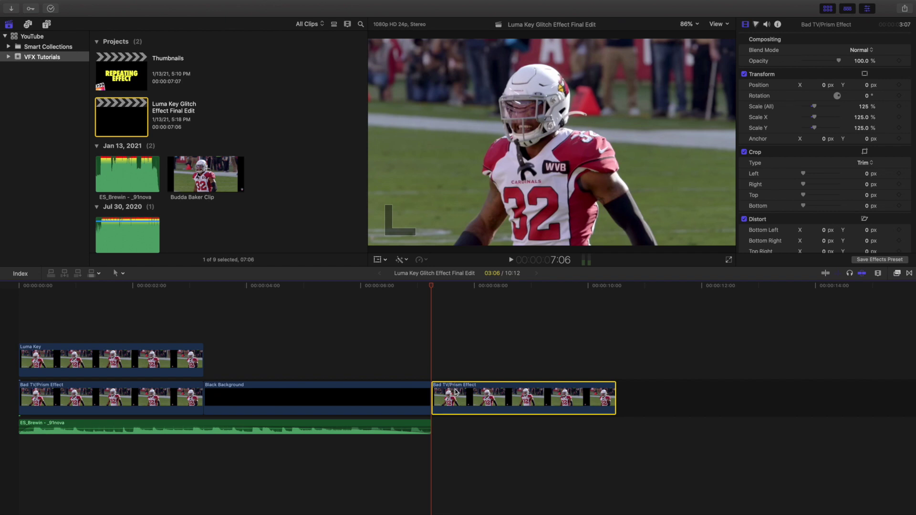
- Option-drag the clean clip upward to stack a connected duplicate, then select the lower copy
{"action": "left_click_drag", "start_coordinate": [456, 390], "coordinate": [439, 325]}
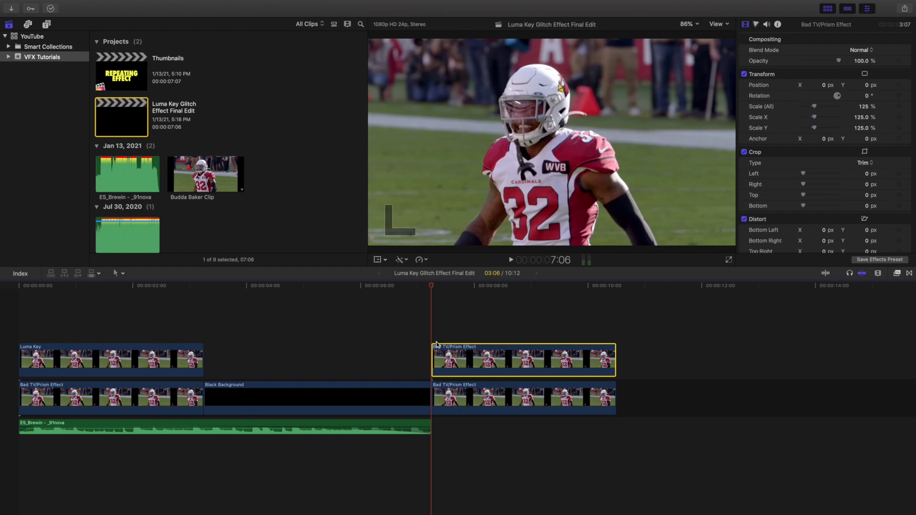
{"action": "left_click", "coordinate": [486, 394]}
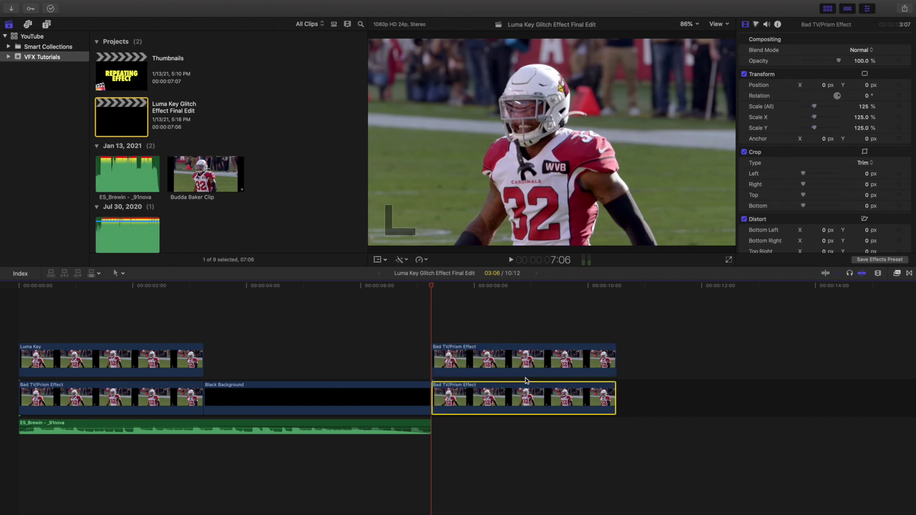
{"action": "left_click", "coordinate": [898, 274]}
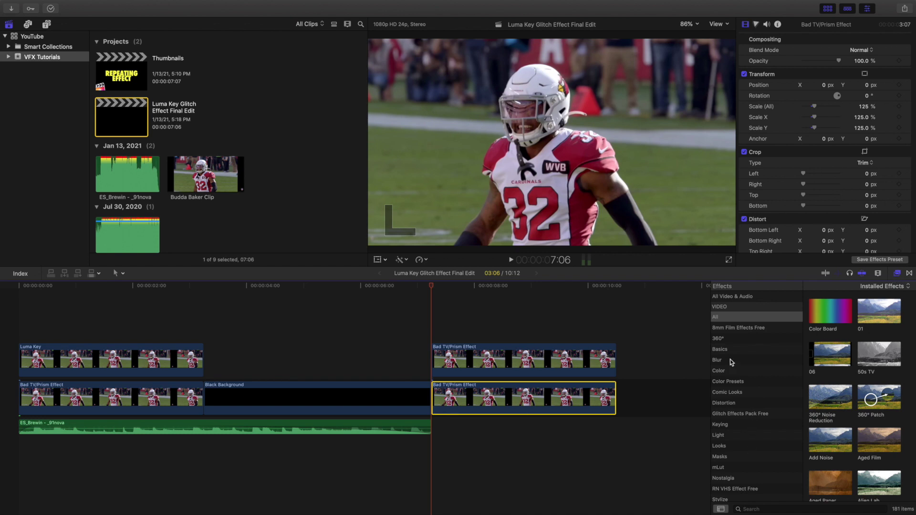
- Drag the Prism and Bad TV effects from the Effects browser onto the lower clean clip
{"action": "left_click", "coordinate": [757, 511]}
{"action": "type", "text": "pri"}
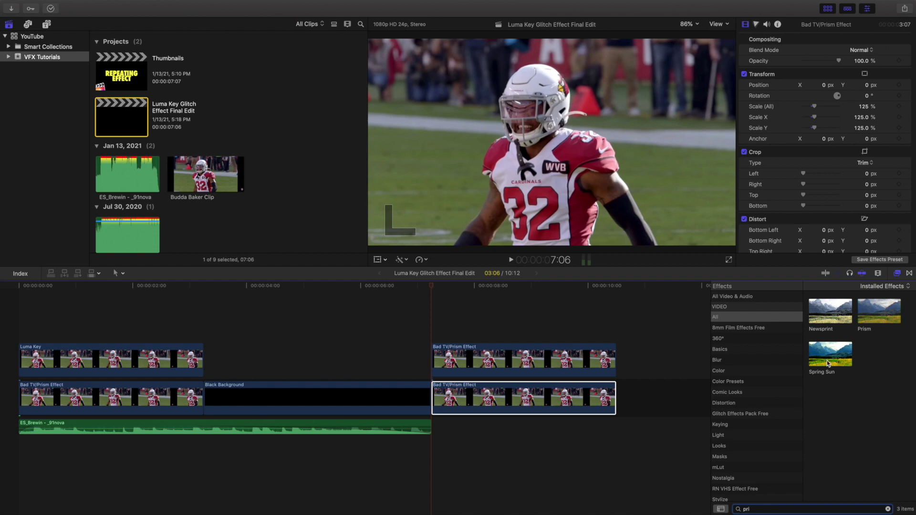
{"action": "left_click_drag", "start_coordinate": [878, 307], "coordinate": [536, 394]}
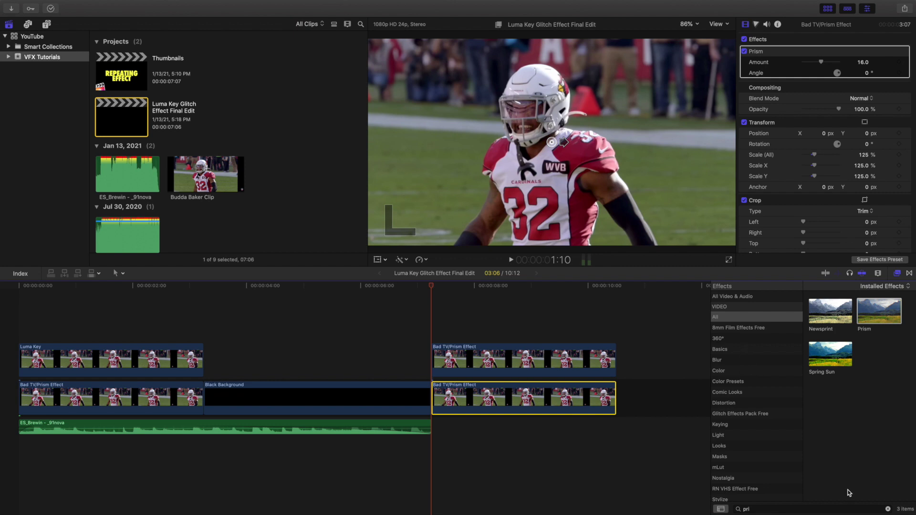
{"action": "left_click", "coordinate": [888, 510]}
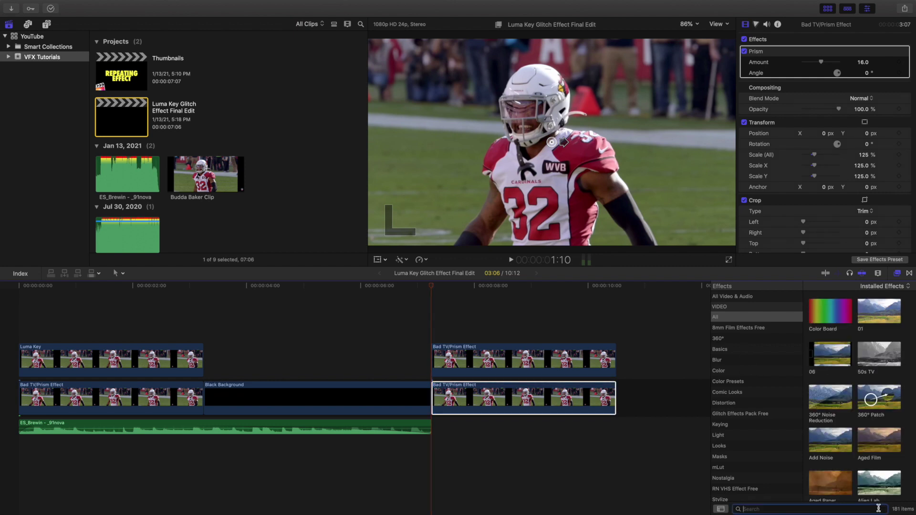
{"action": "type", "text": "badtv"}
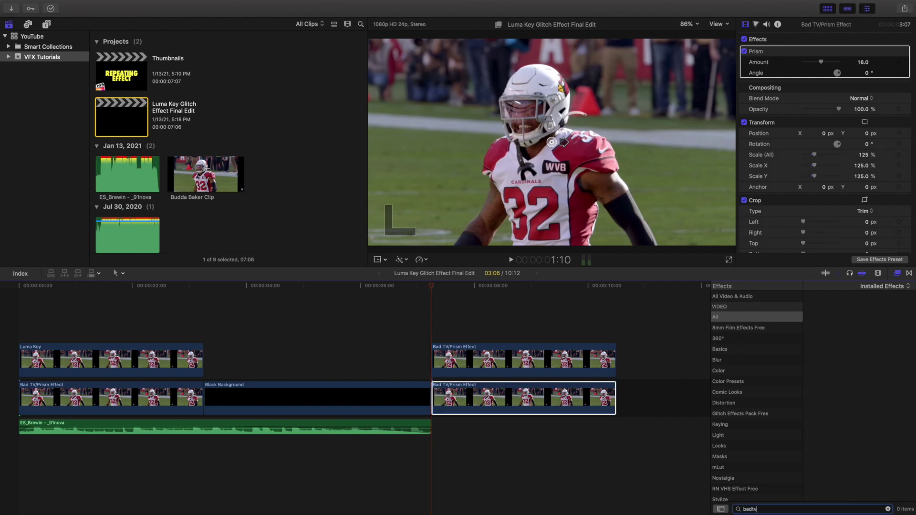
{"action": "key", "text": "BackSpace"}
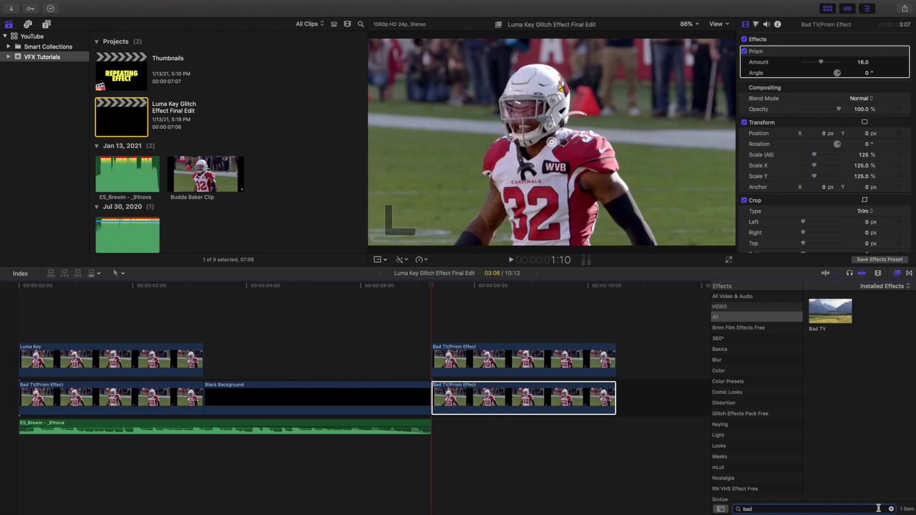
{"action": "left_click_drag", "start_coordinate": [824, 312], "coordinate": [516, 392]}
- Disable the upper connected copy and close the Effects browser
{"action": "left_click", "coordinate": [521, 364]}
{"action": "key", "text": "v"}
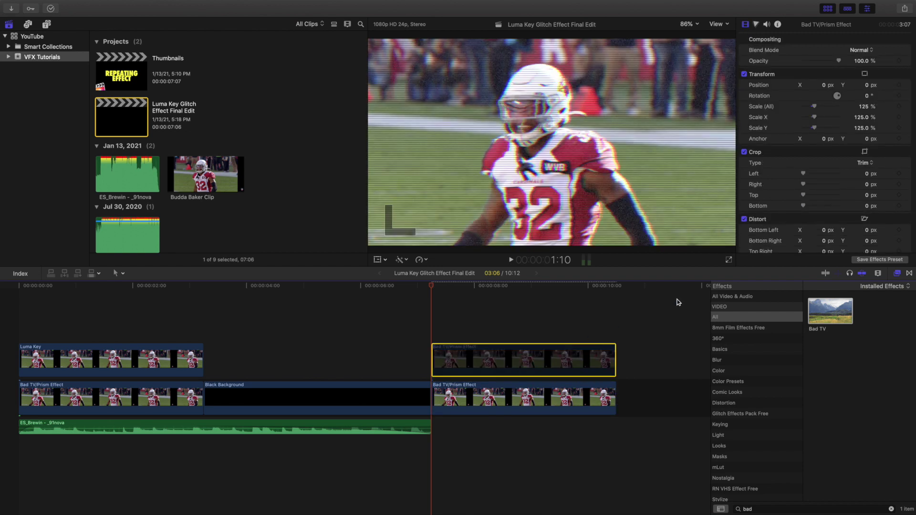
{"action": "left_click", "coordinate": [897, 273]}
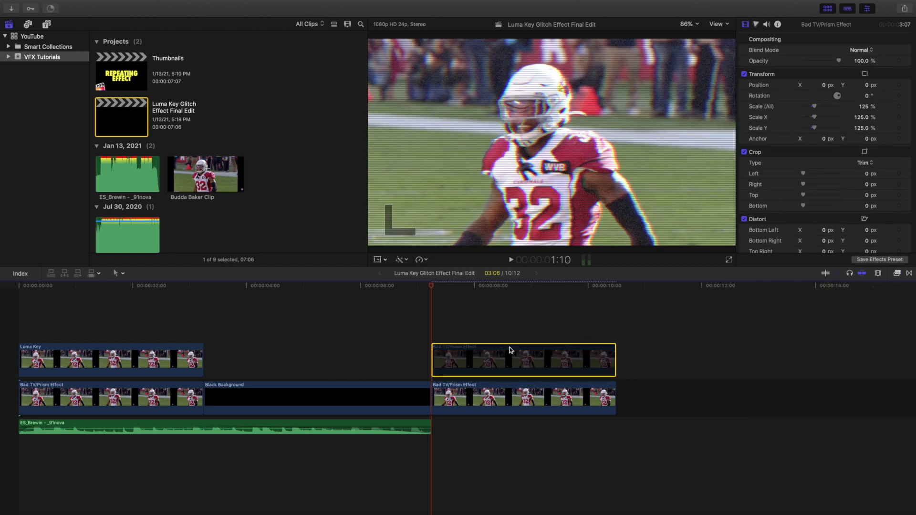
- Set the lower right-hand copy's Bad TV Amount to 30
{"action": "left_click", "coordinate": [473, 391]}
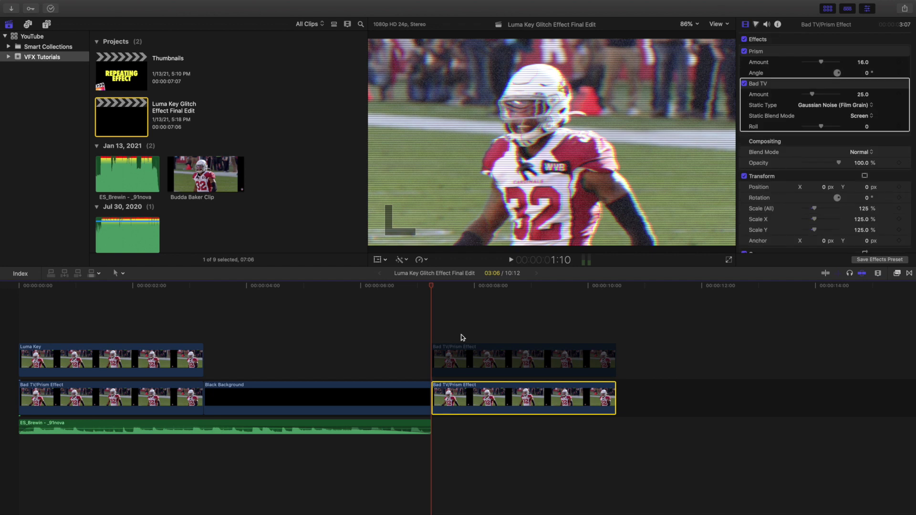
{"action": "left_click", "coordinate": [115, 389]}
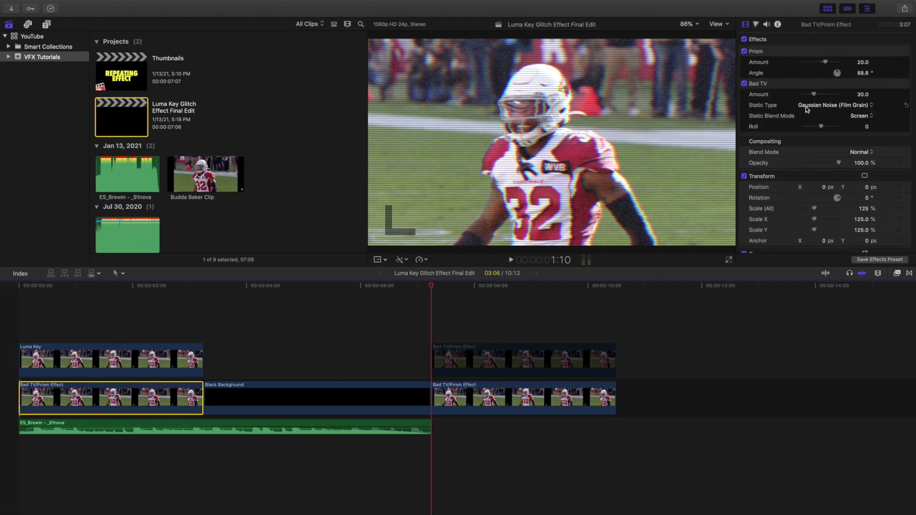
{"action": "left_click", "coordinate": [506, 389]}
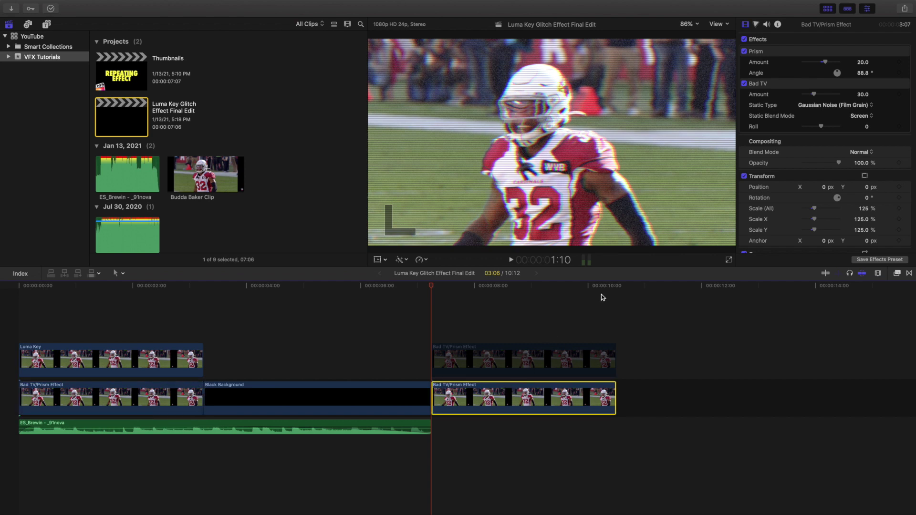
{"action": "left_click", "coordinate": [863, 94]}
{"action": "type", "text": "3"}
{"action": "key", "text": "Return"}
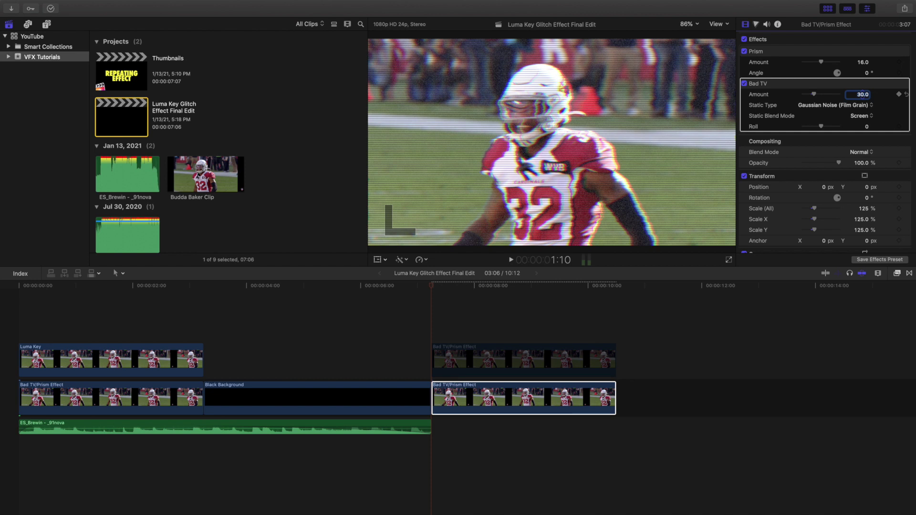
- Set its Prism Amount to 20, then drag the on-screen control to Amount 21.8, Angle 88.5°
{"action": "left_click", "coordinate": [159, 354]}
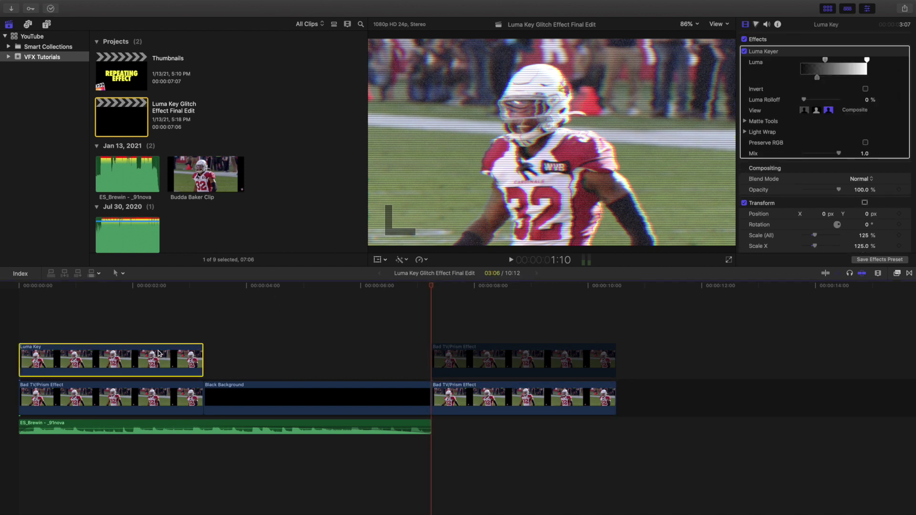
{"action": "left_click", "coordinate": [146, 394]}
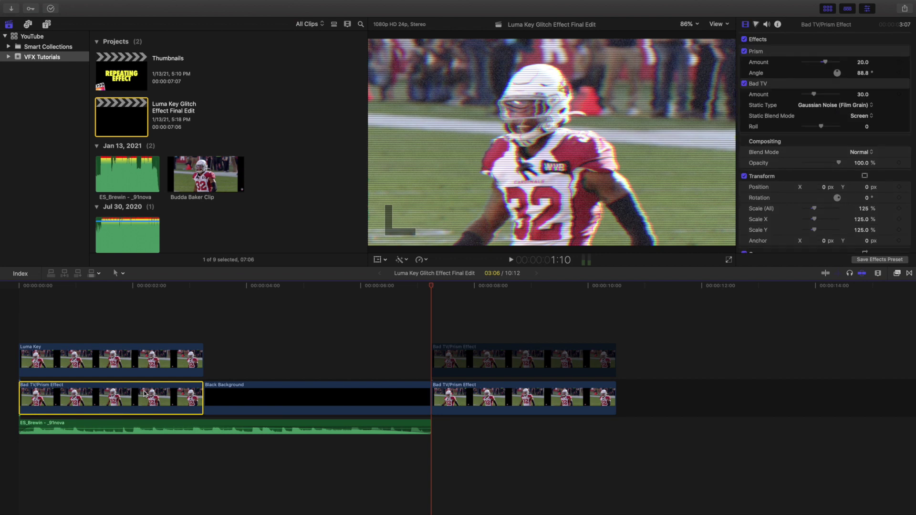
{"action": "left_click", "coordinate": [474, 399]}
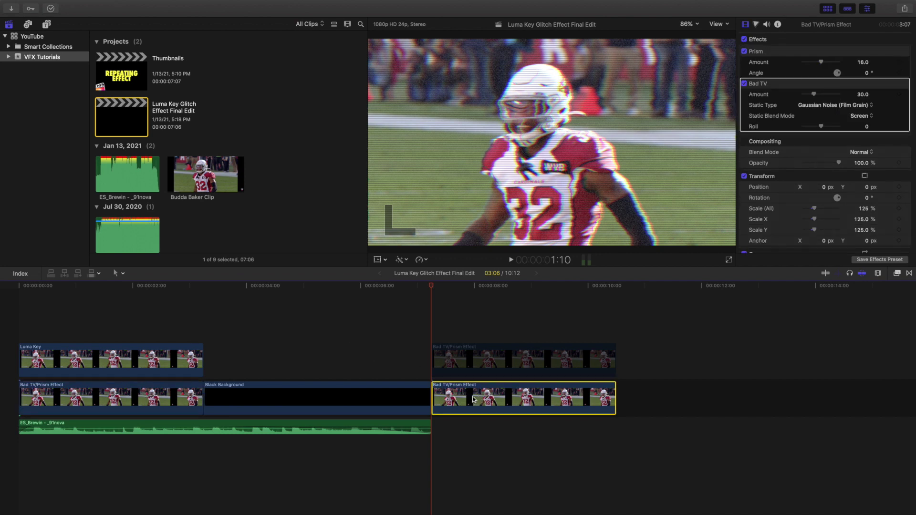
{"action": "left_click", "coordinate": [863, 62]}
{"action": "type", "text": "20"}
{"action": "key", "text": "Return"}
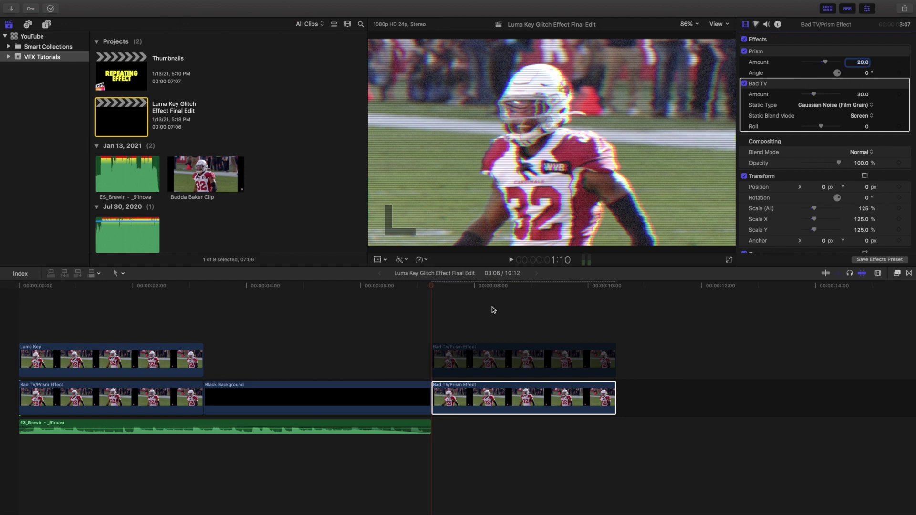
{"action": "left_click", "coordinate": [779, 52]}
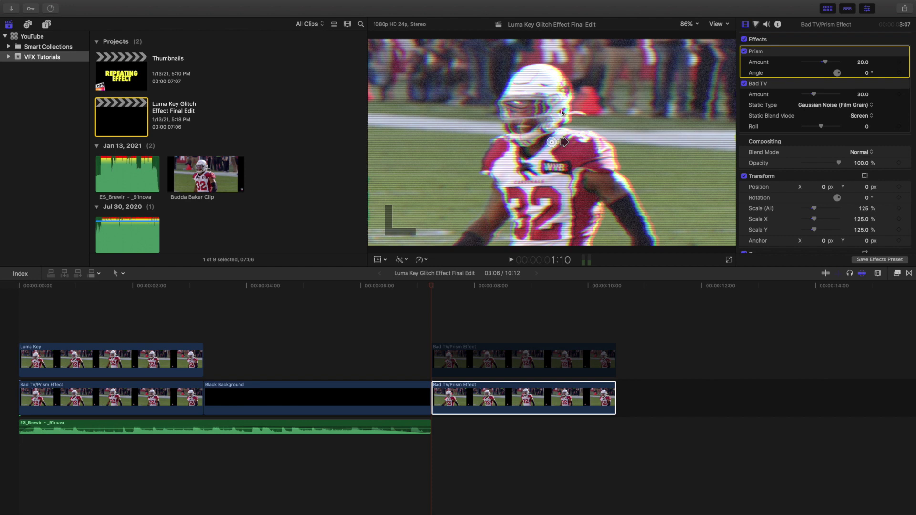
{"action": "left_click_drag", "start_coordinate": [564, 142], "coordinate": [553, 130]}
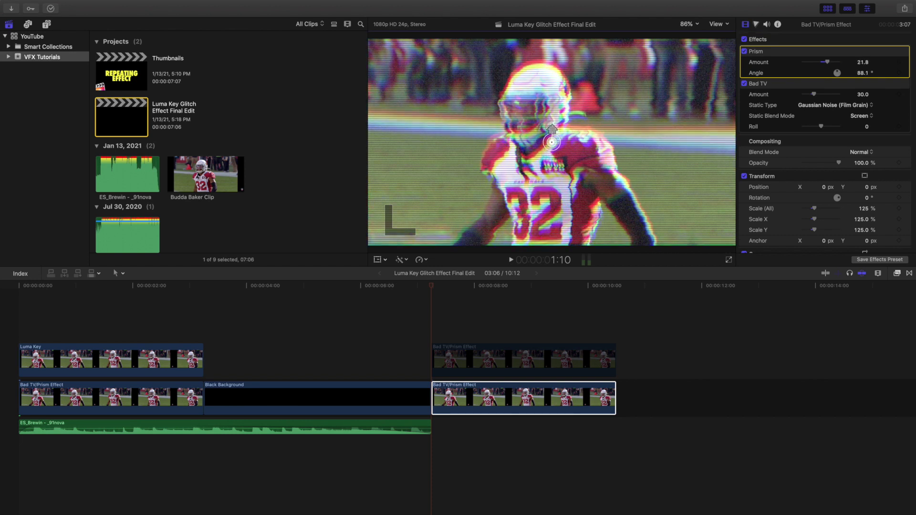
{"action": "left_click", "coordinate": [22, 335]}
{"action": "left_click", "coordinate": [46, 361]}
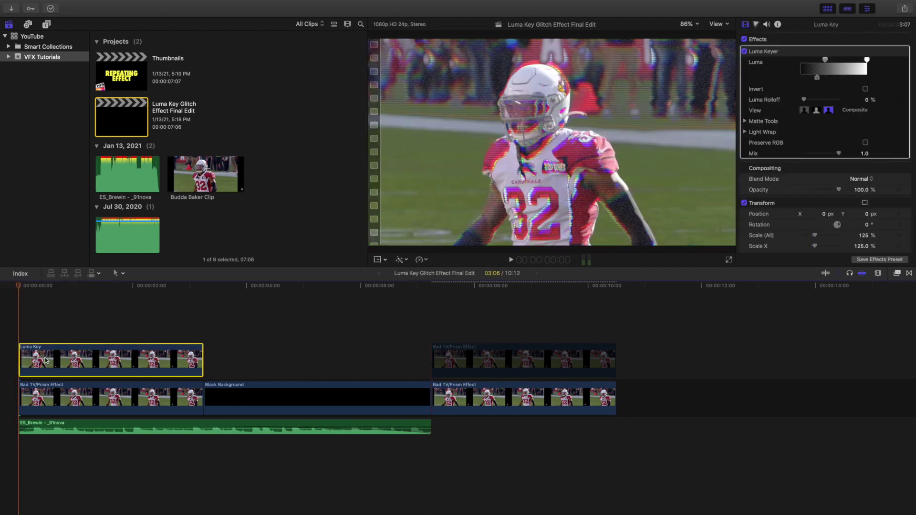
- Switch the Luma Key clip off and back on to compare, then select the upper right-hand copy
{"action": "key", "text": "v"}
{"action": "left_click", "coordinate": [436, 328]}
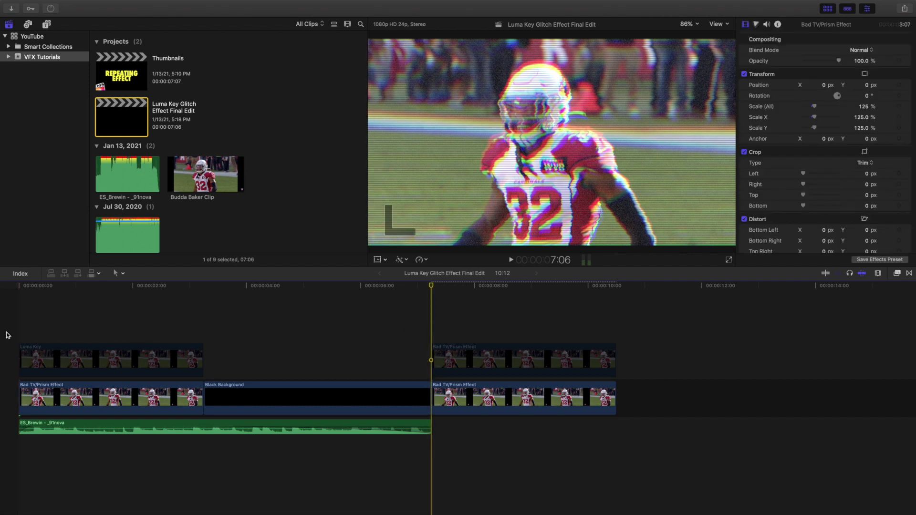
{"action": "key", "text": "Home"}
{"action": "left_click", "coordinate": [44, 364]}
{"action": "key", "text": "v"}
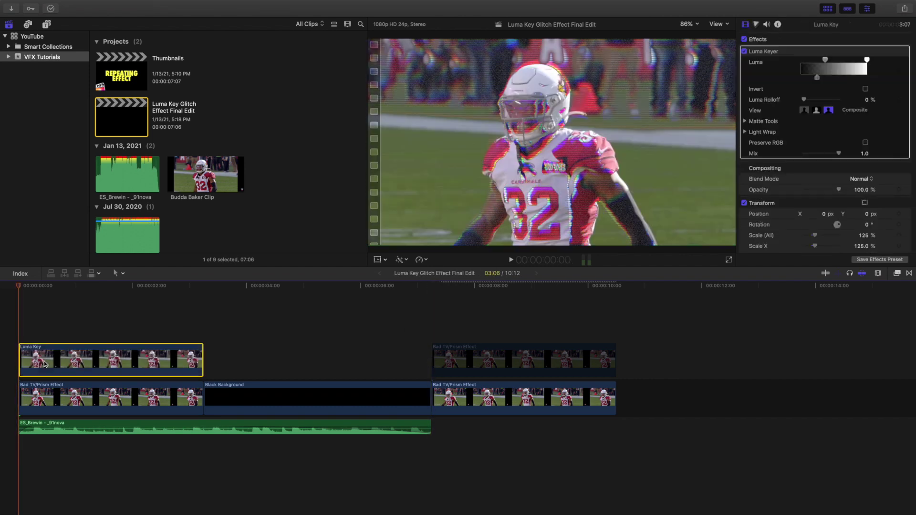
{"action": "left_click", "coordinate": [435, 346]}
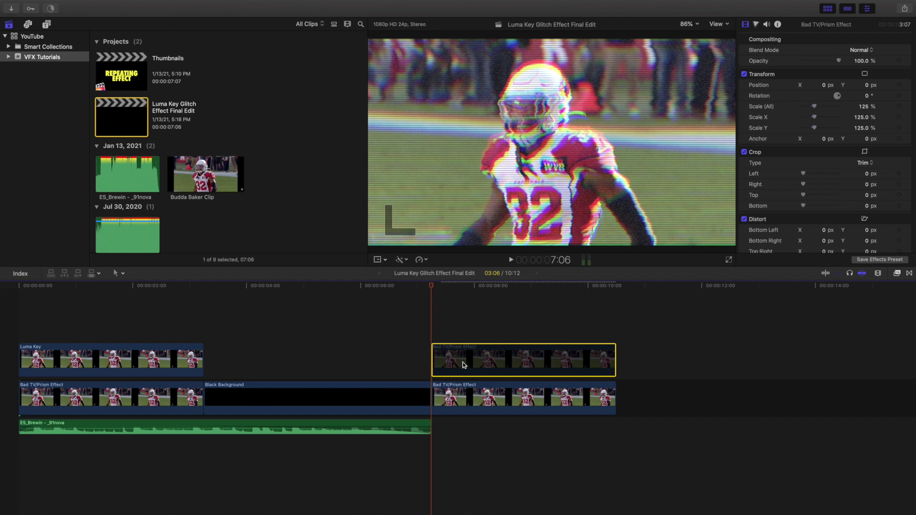
- Re-enable the upper right-hand copy and drag Luma Keyer onto it from the Effects browser
{"action": "key", "text": "v"}
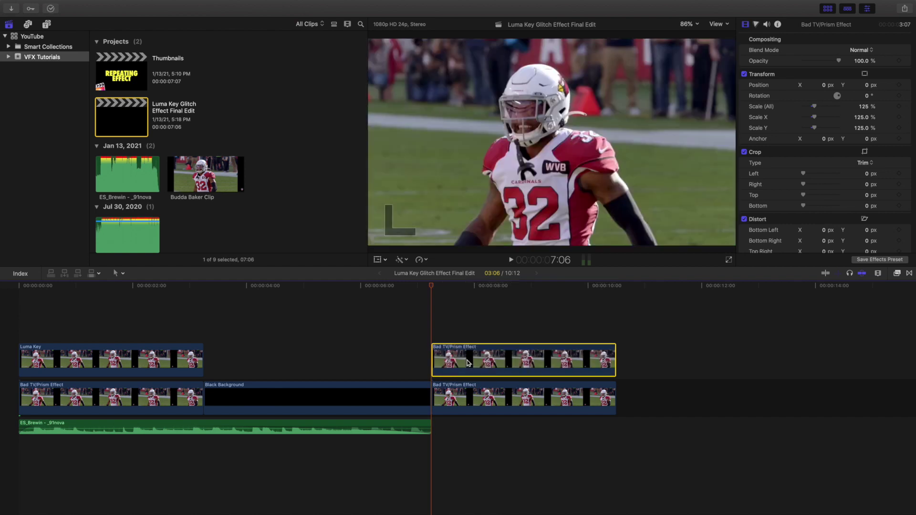
{"action": "left_click", "coordinate": [897, 273]}
{"action": "left_click", "coordinate": [892, 510]}
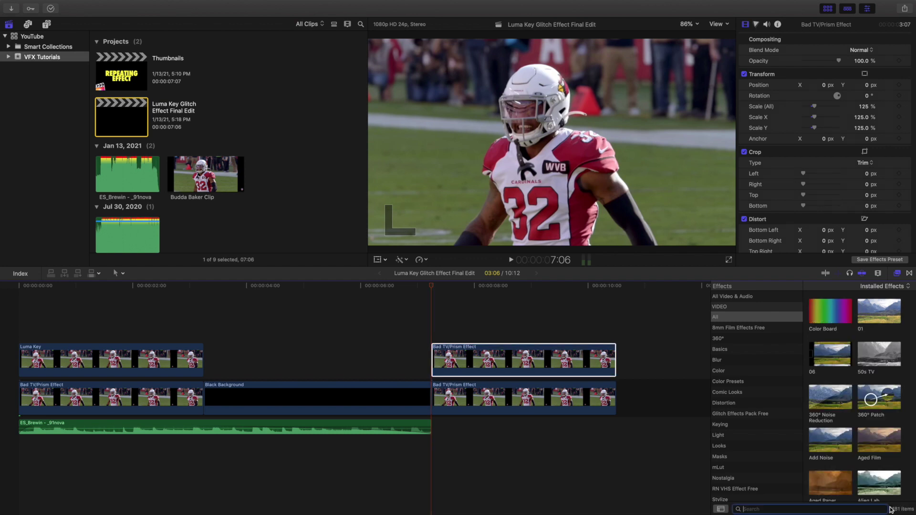
{"action": "type", "text": "luma"}
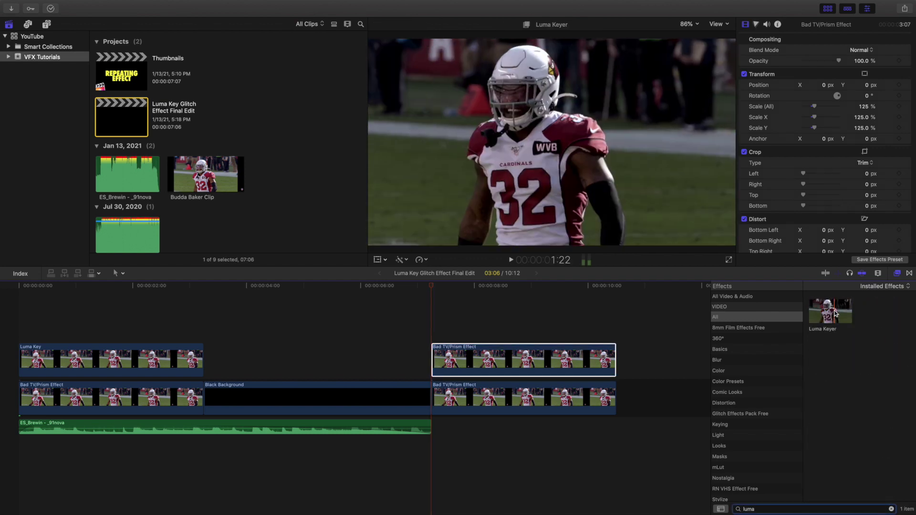
{"action": "left_click_drag", "start_coordinate": [836, 314], "coordinate": [572, 357]}
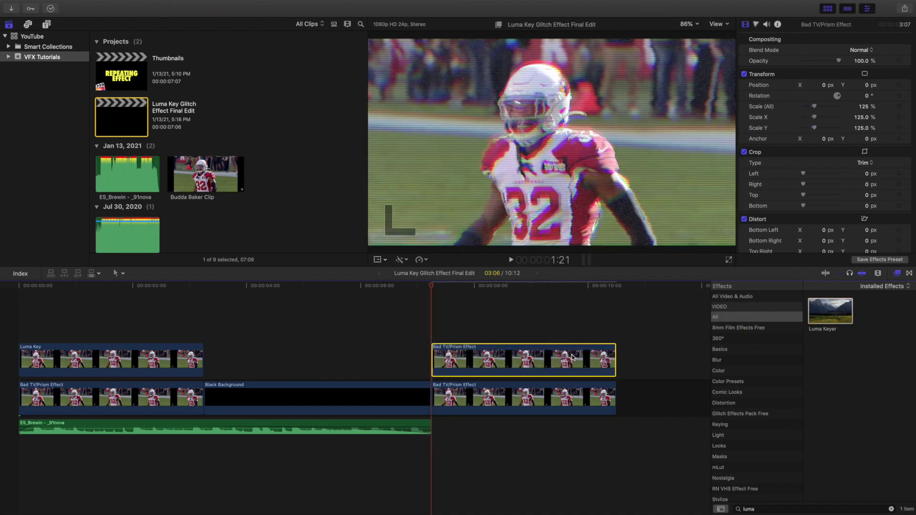
{"action": "left_click", "coordinate": [897, 273]}
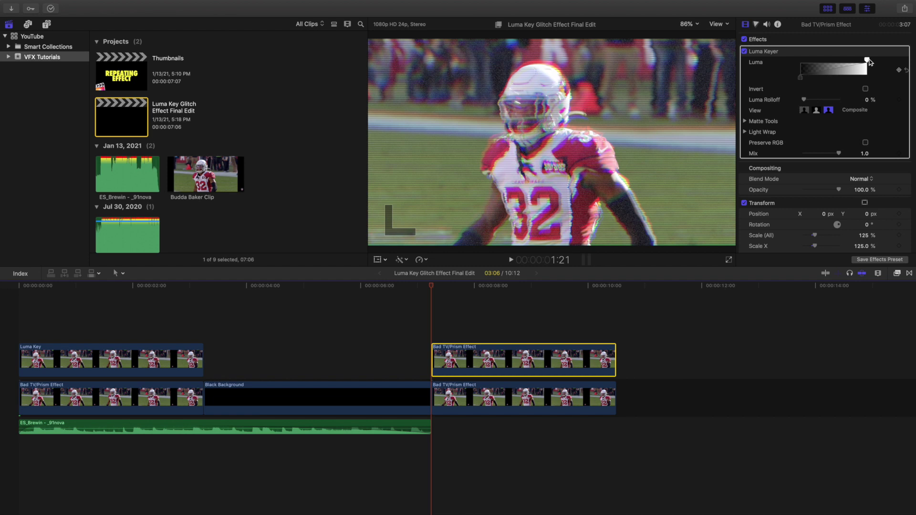
- Drag the Luma Keyer white-point handle left to tighten the keyed luma range
{"action": "left_click_drag", "start_coordinate": [868, 61], "coordinate": [817, 79]}
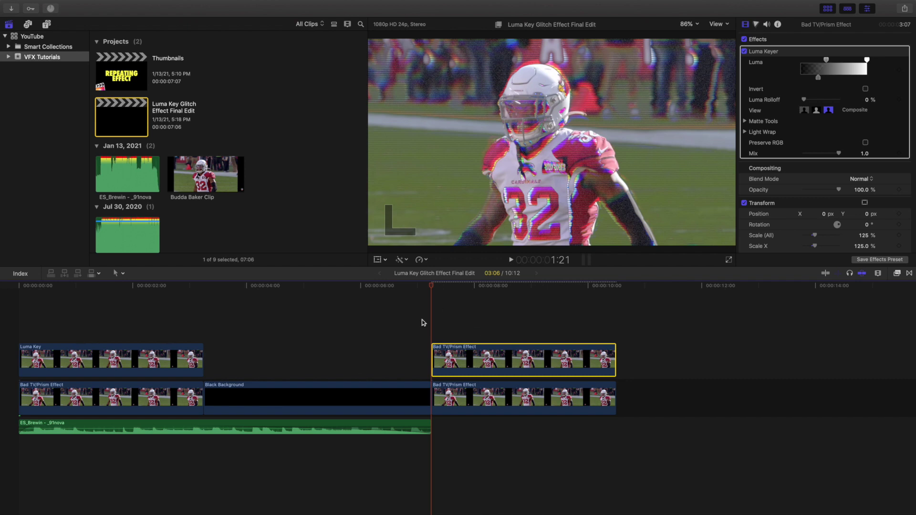
- Play the right-hand section from 07:06 several times to preview the rebuilt effect
{"action": "left_click", "coordinate": [11, 323]}
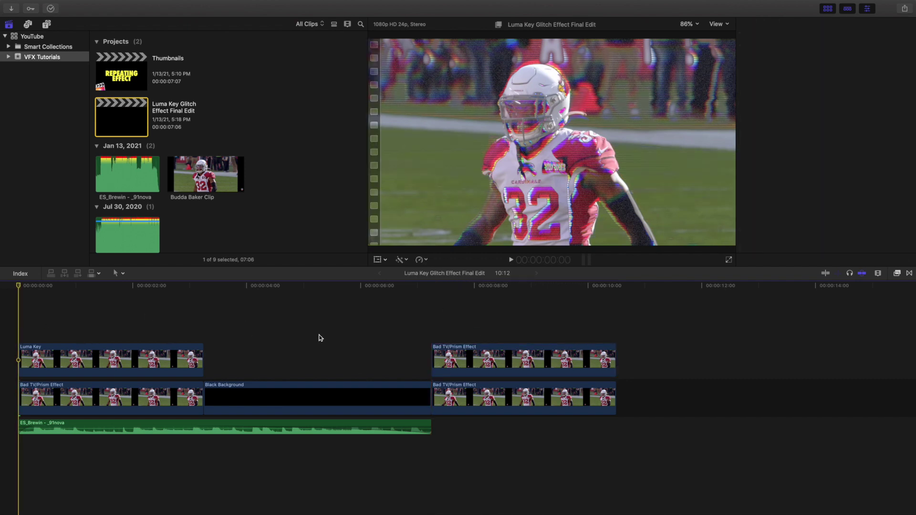
{"action": "left_click", "coordinate": [431, 341]}
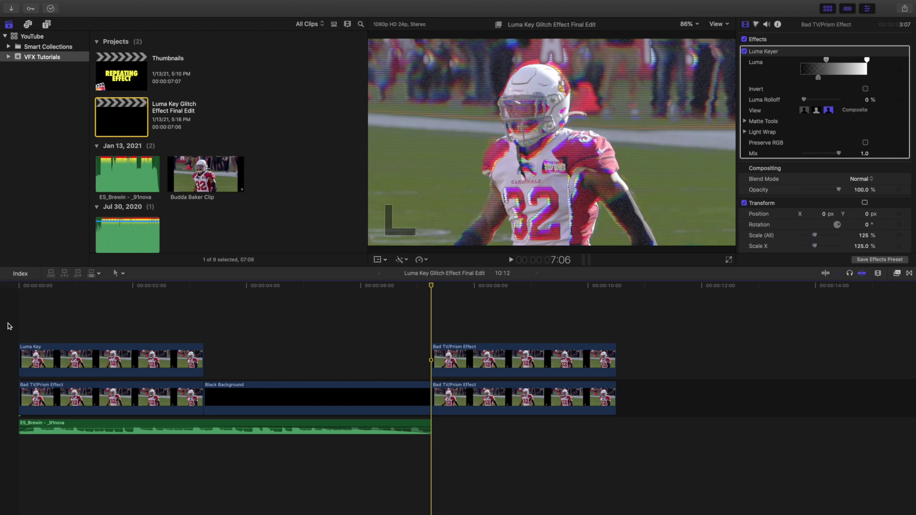
{"action": "left_click", "coordinate": [434, 335]}
{"action": "key", "text": "space"}
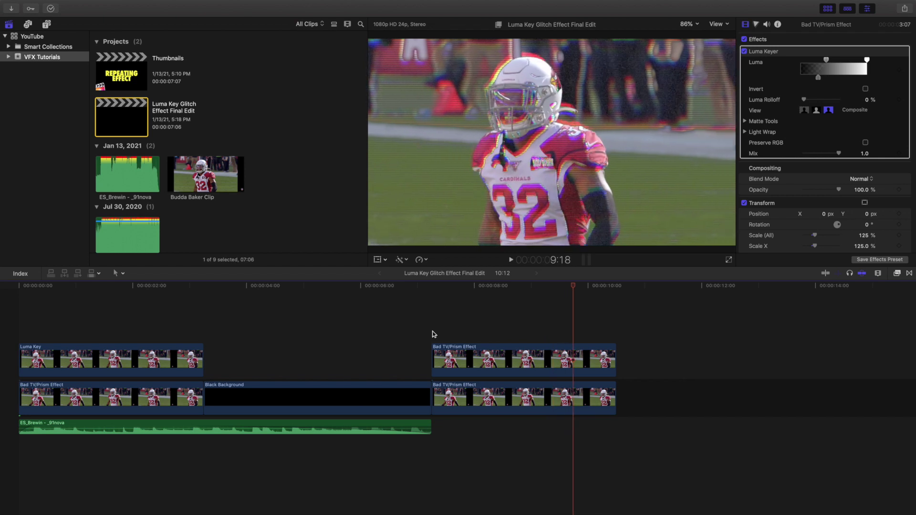
{"action": "left_click", "coordinate": [434, 334]}
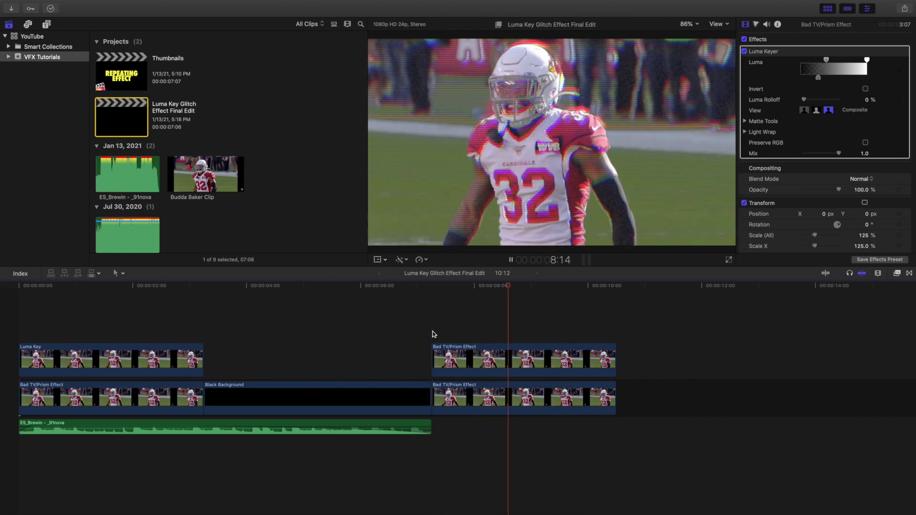
{"action": "key", "text": "space"}
{"action": "left_click", "coordinate": [434, 335]}
{"action": "key", "text": "space"}
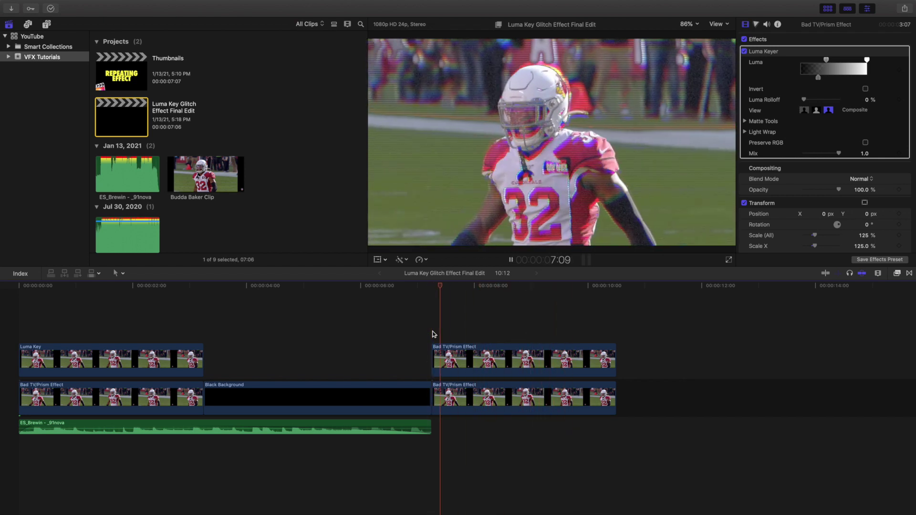
- Toggle the upper copy off and on, replay from 07:08, then delete both right-hand clips
{"action": "left_click", "coordinate": [466, 357]}
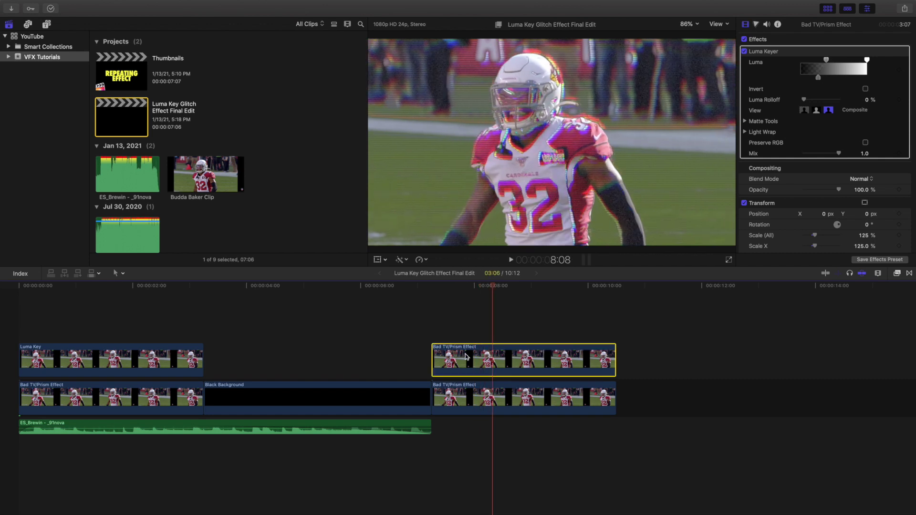
{"action": "key", "text": "v"}
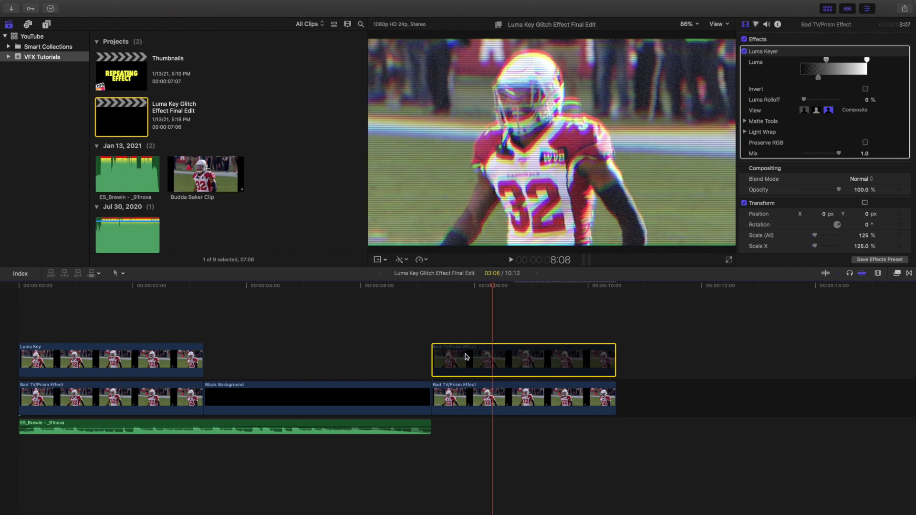
{"action": "key", "text": "v"}
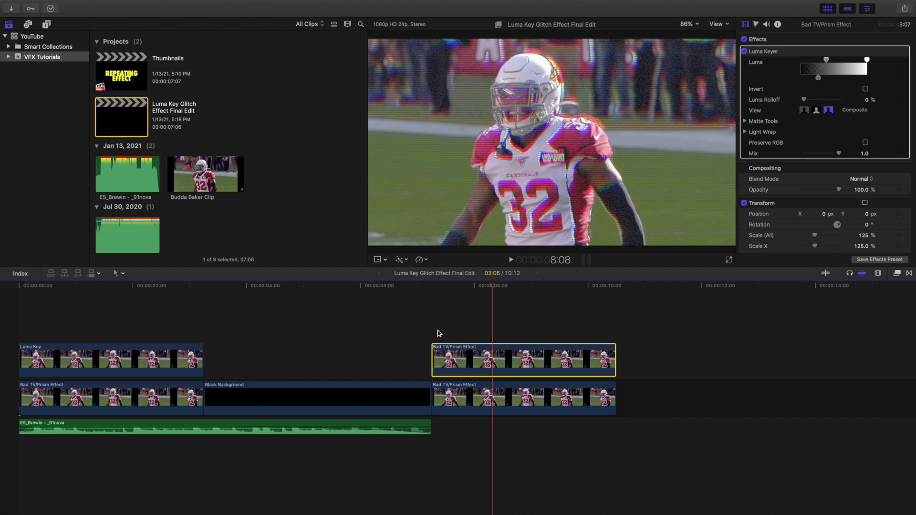
{"action": "left_click", "coordinate": [437, 334]}
{"action": "key", "text": "space"}
{"action": "key", "text": "space"}
{"action": "left_click_drag", "start_coordinate": [443, 329], "coordinate": [479, 406]}
{"action": "key", "text": "Delete"}
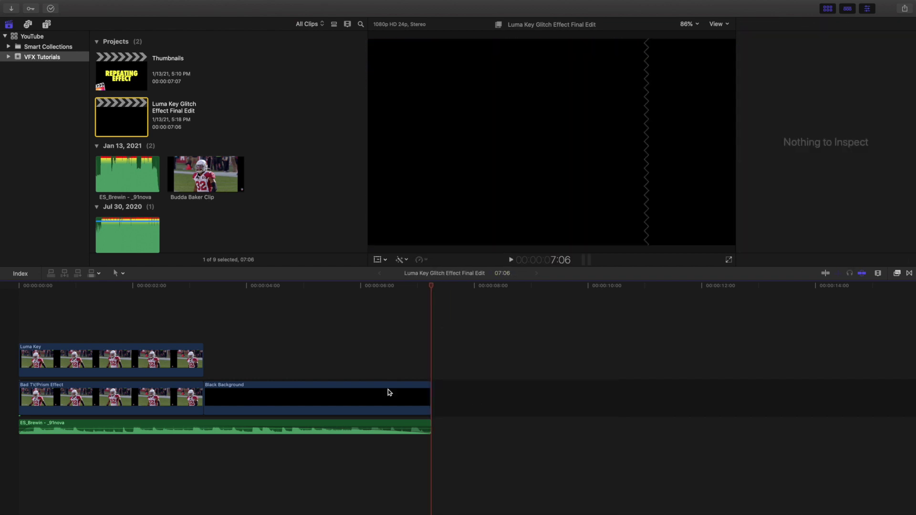
{"action": "left_click", "coordinate": [13, 324]}
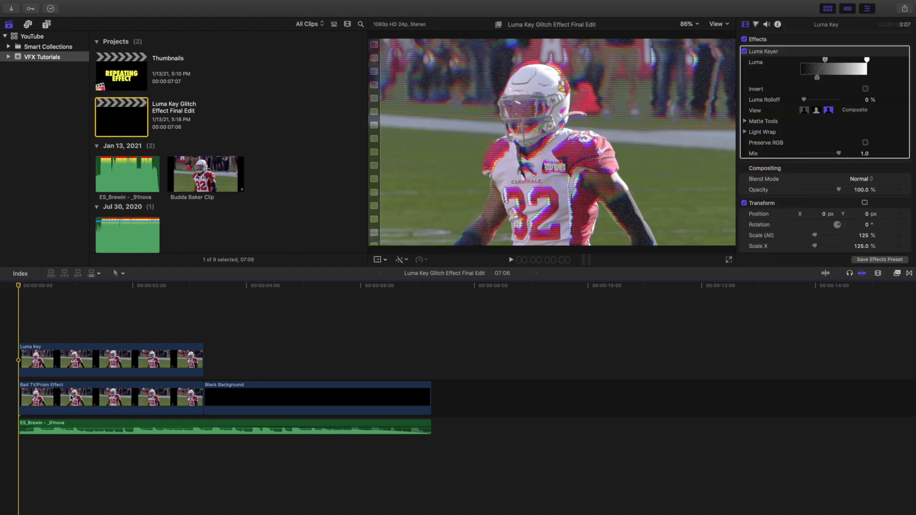
{"action": "left_click", "coordinate": [83, 363]}
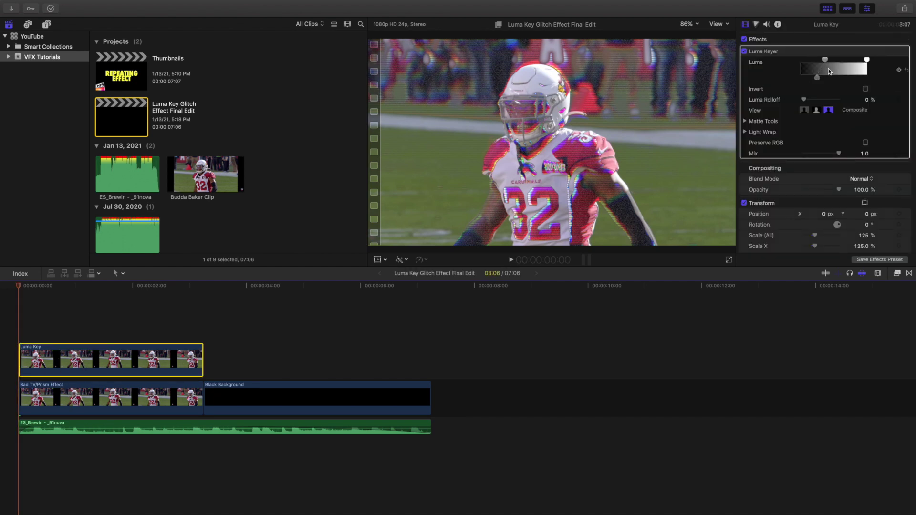
{"action": "left_click", "coordinate": [151, 402]}
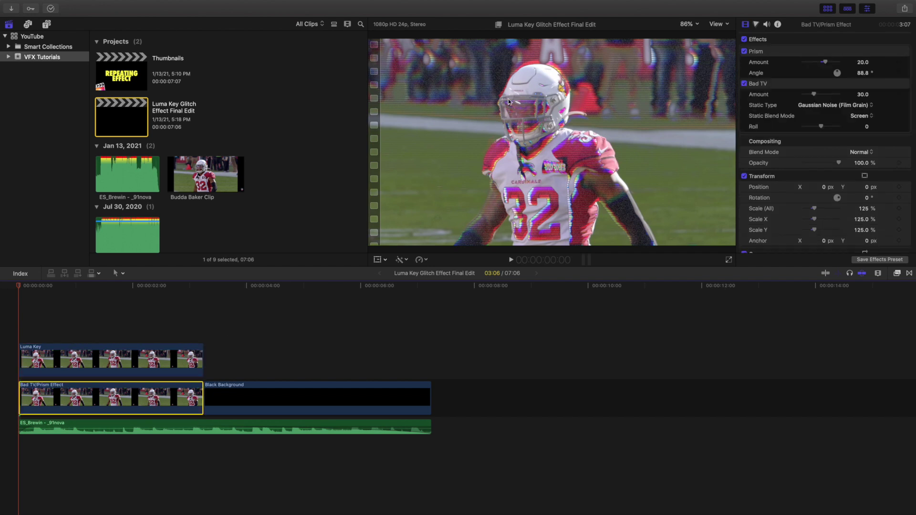
{"action": "left_click", "coordinate": [774, 52]}
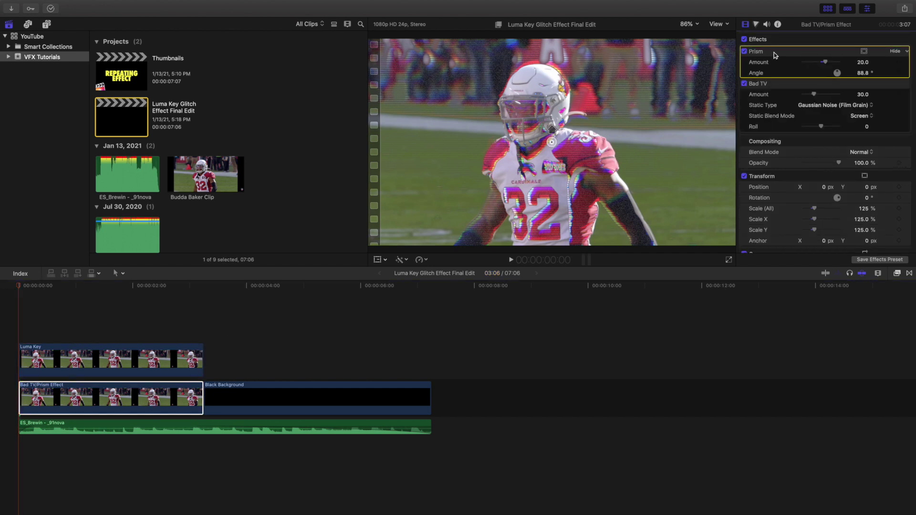
{"action": "left_click", "coordinate": [777, 88]}
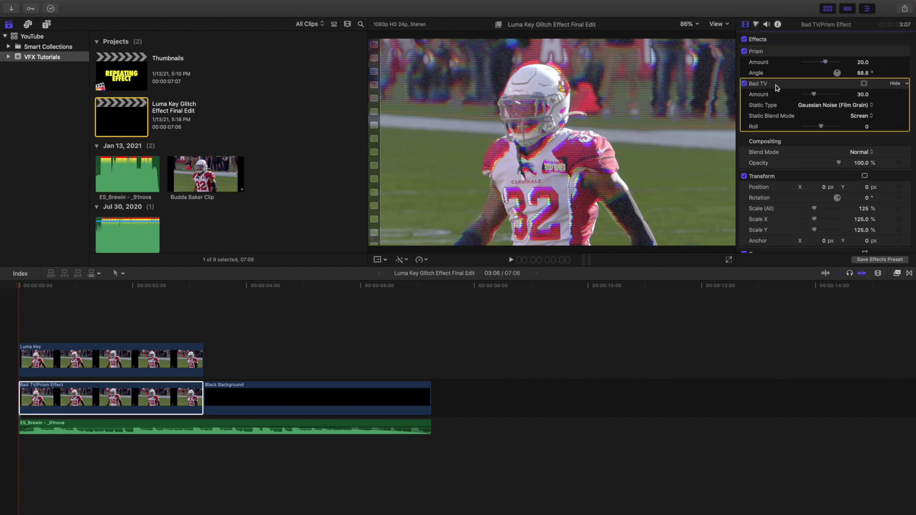